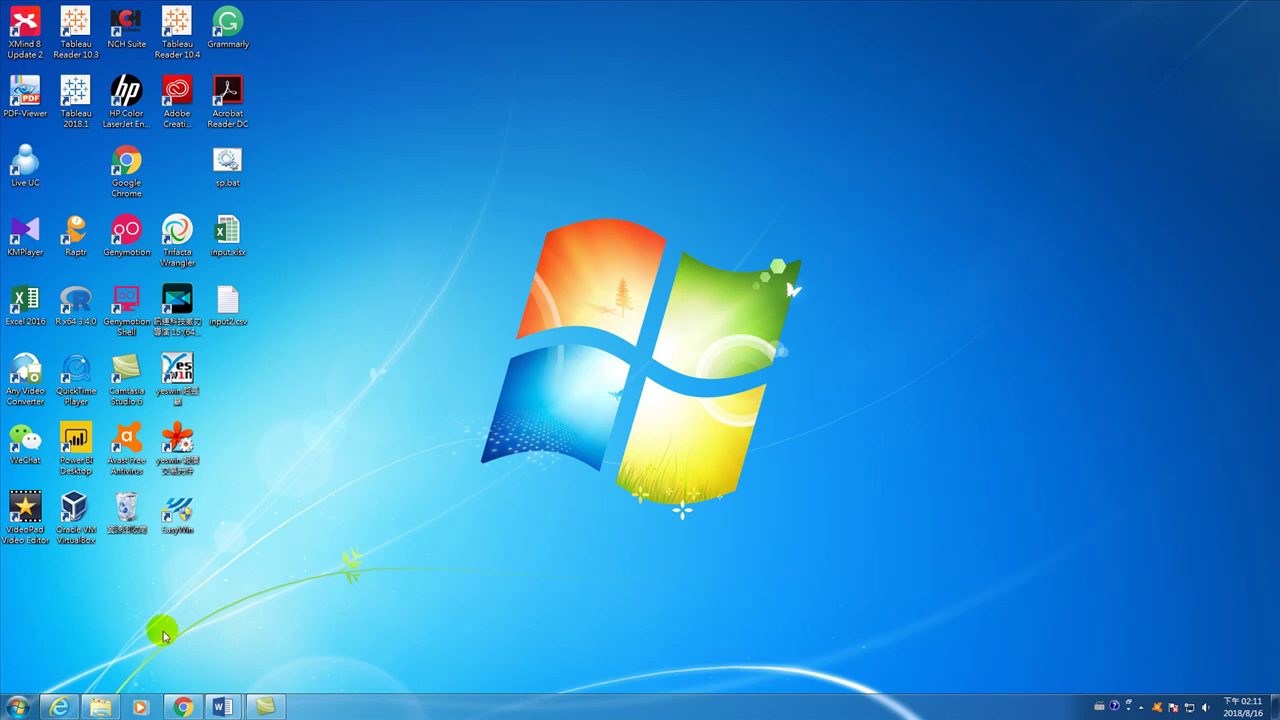
# Connect by Remote Desktop to 192.168.1.32 using another account, entering its user name in domain ABC and the account password
pyautogui.click(18, 708)
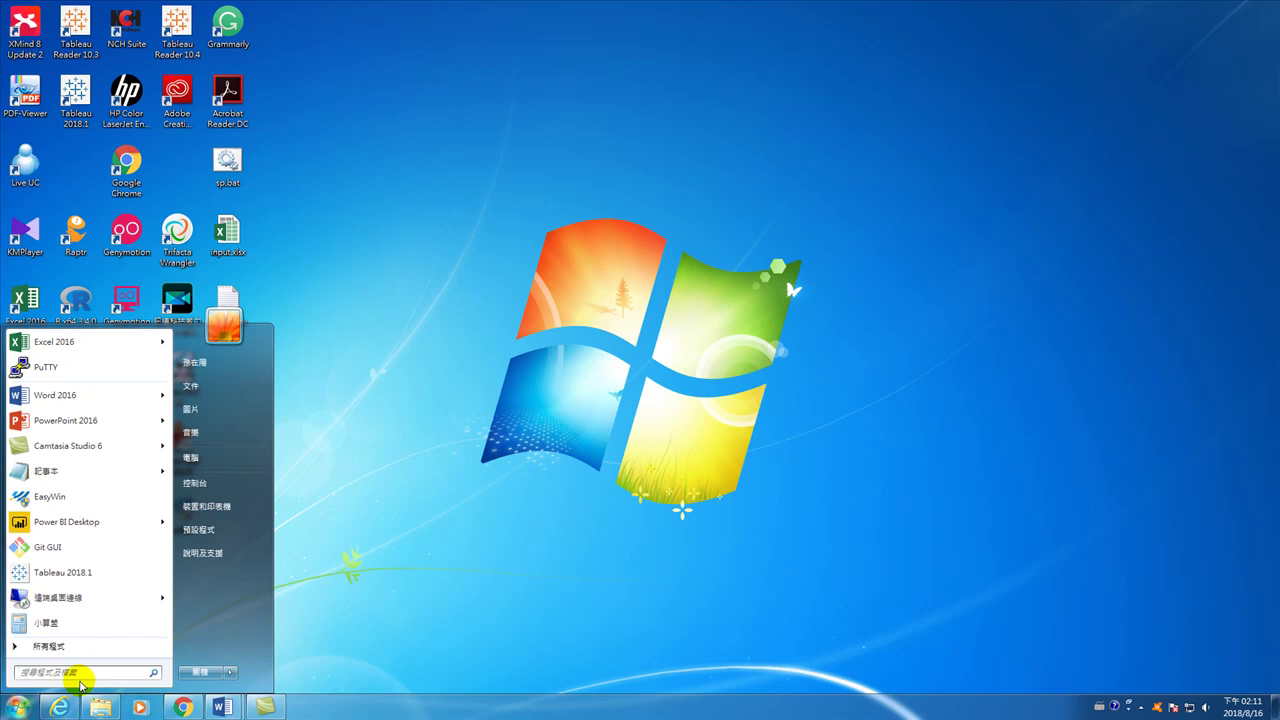
pyautogui.click(58, 600)
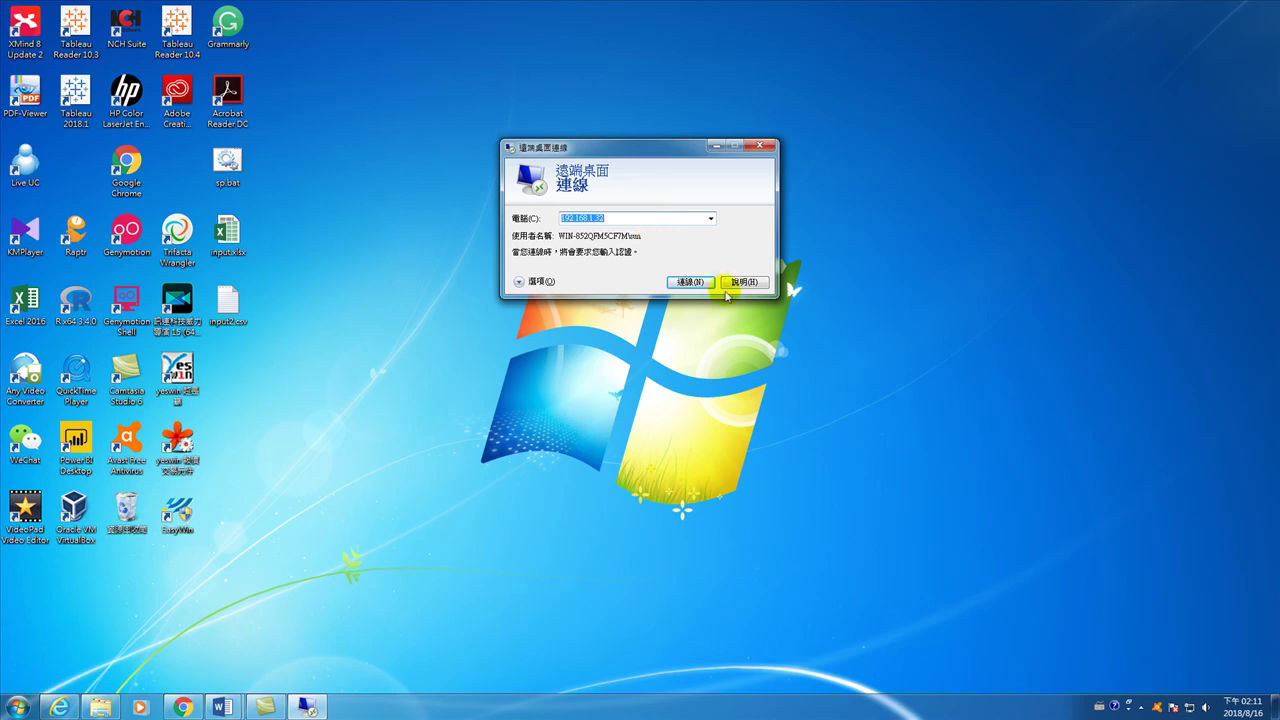
pyautogui.click(688, 281)
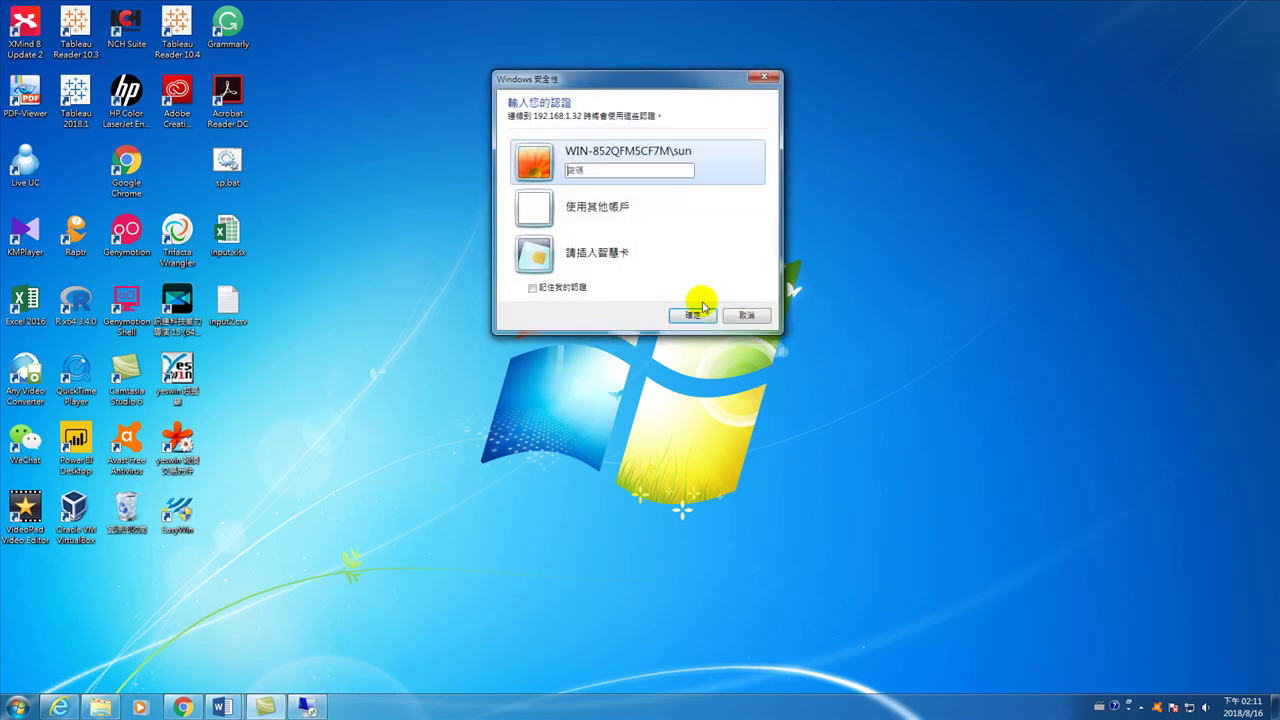
pyautogui.click(596, 206)
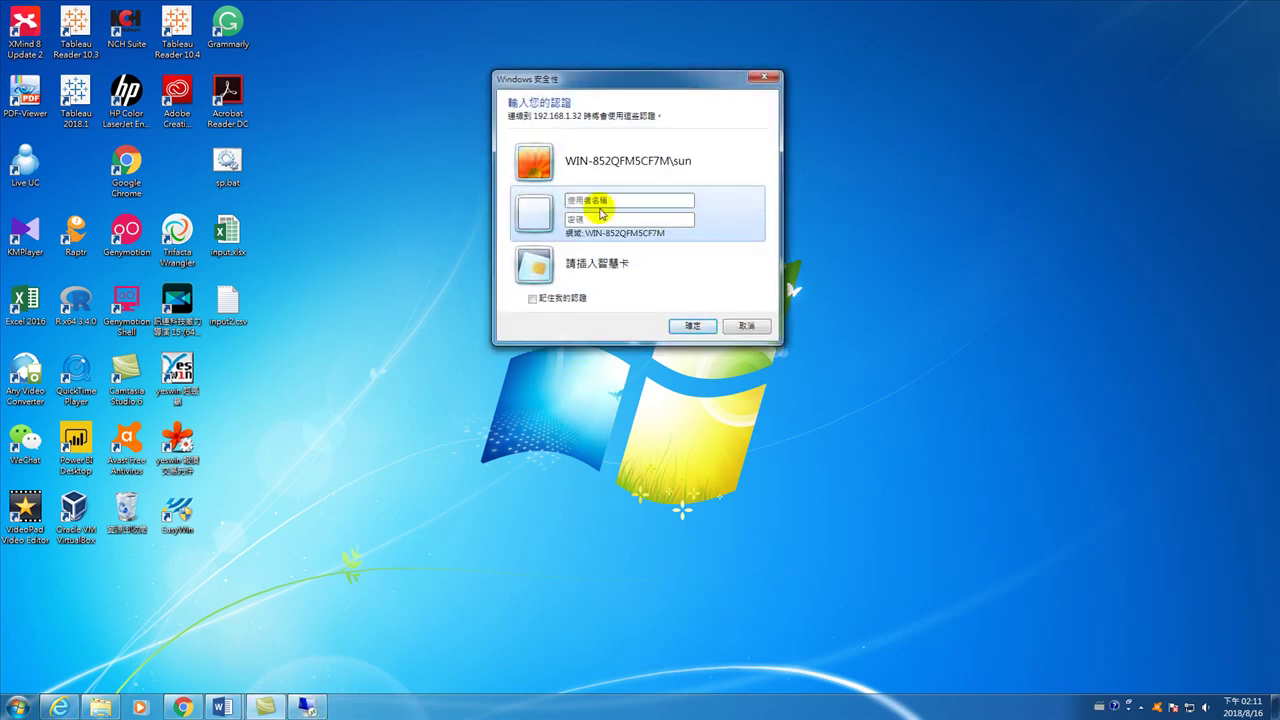
pyautogui.write('ABC')
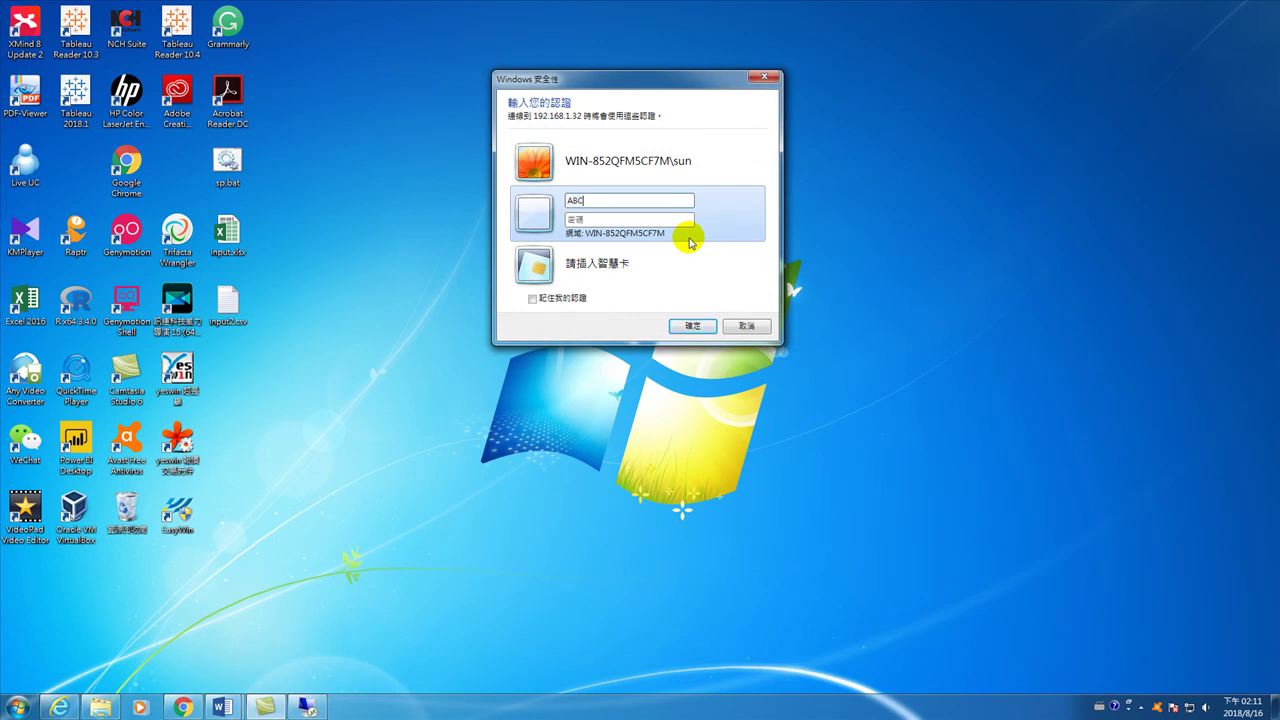
pyautogui.write('\\sun••••••••')
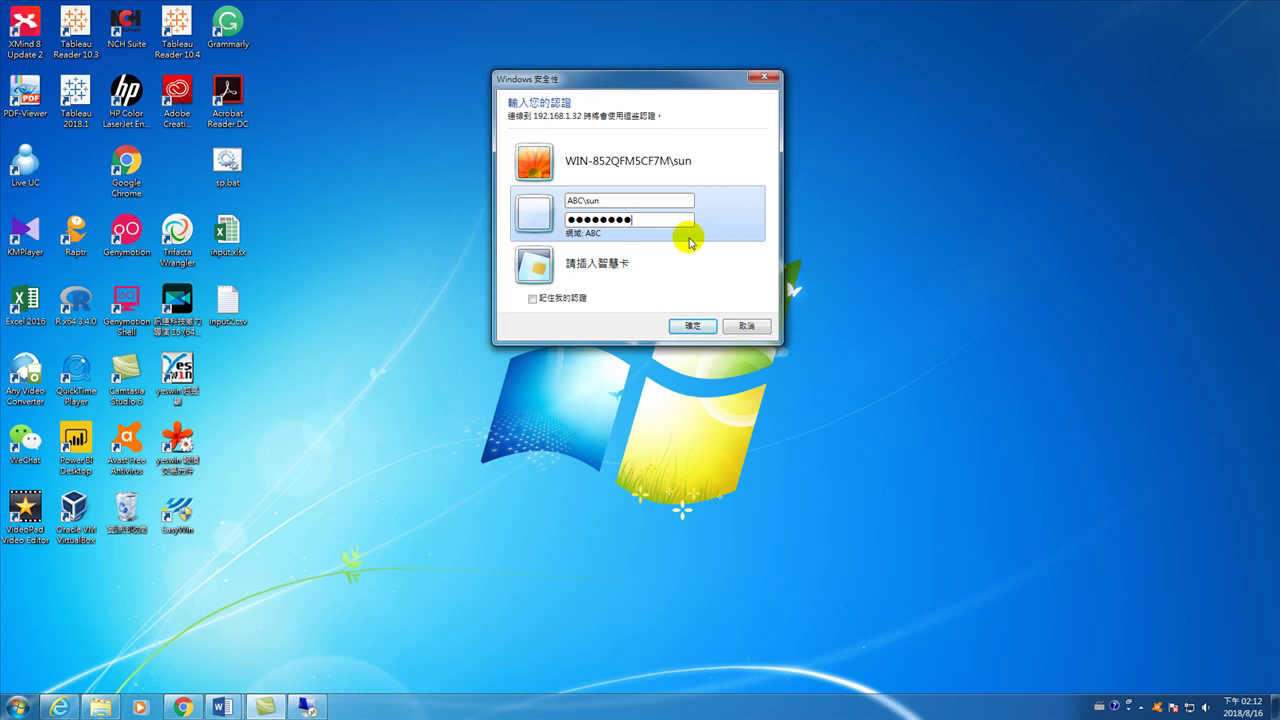
pyautogui.click(690, 325)
pyautogui.click(684, 326)
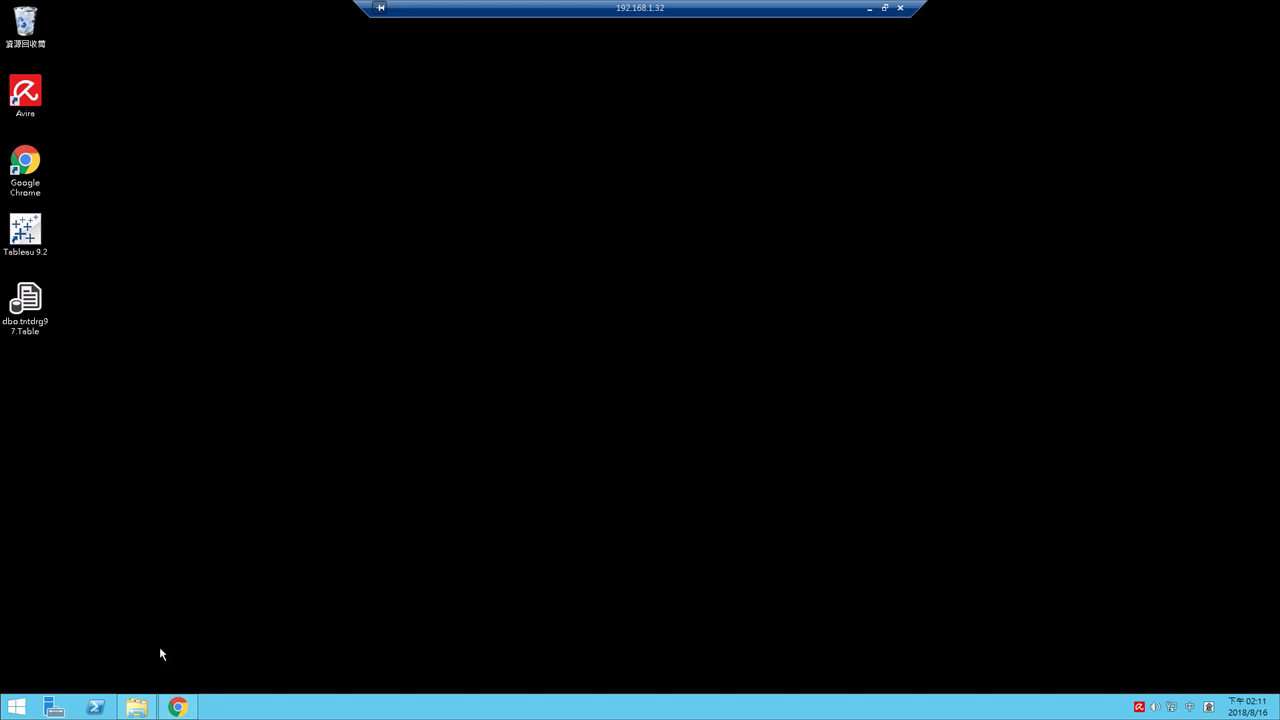
# Browse to the network share \\192.168.1.18\public in File Explorer on the remote server
pyautogui.click(140, 707)
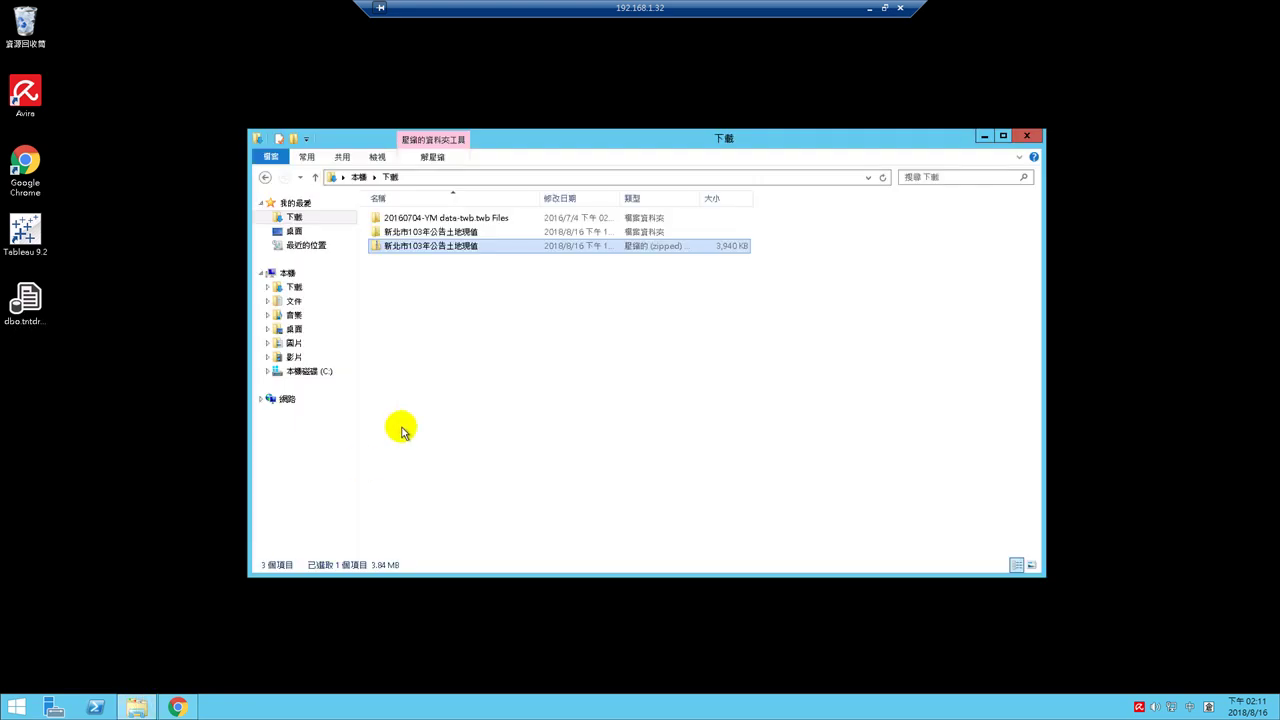
pyautogui.click(450, 177)
pyautogui.write('\\\\')
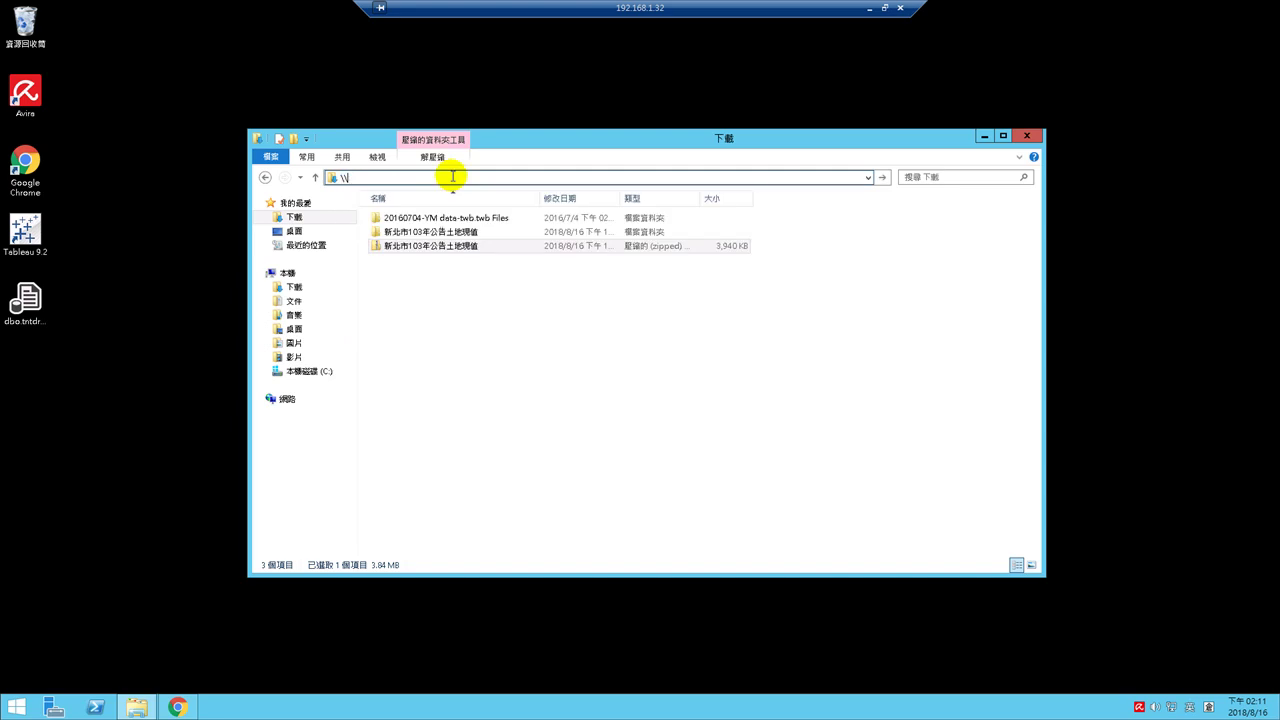
pyautogui.write('192.168.1.18')
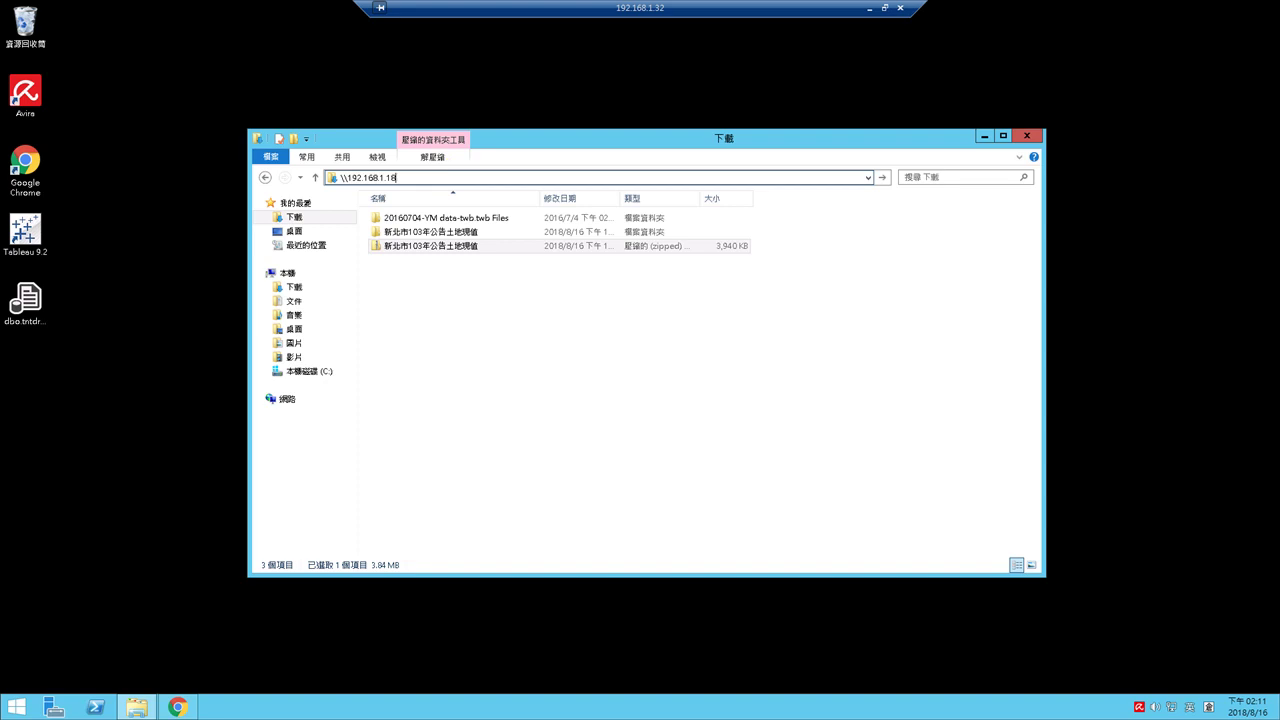
pyautogui.write('\\')
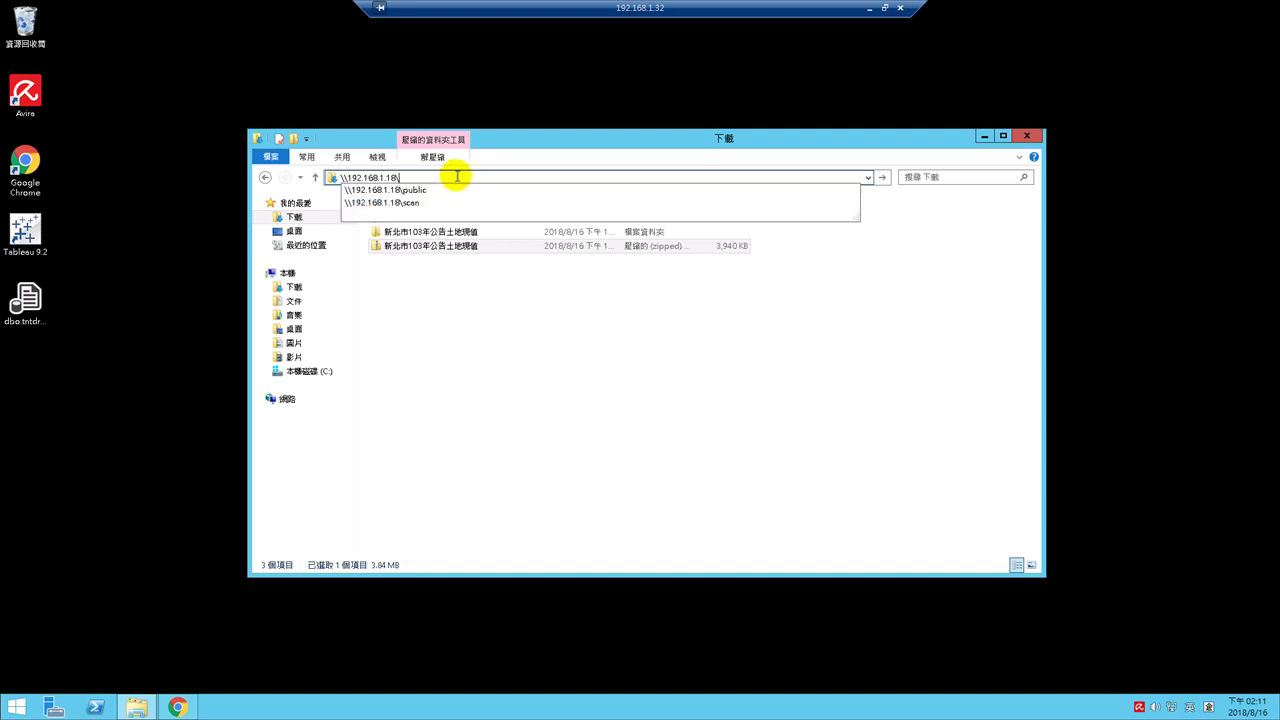
pyautogui.click(434, 190)
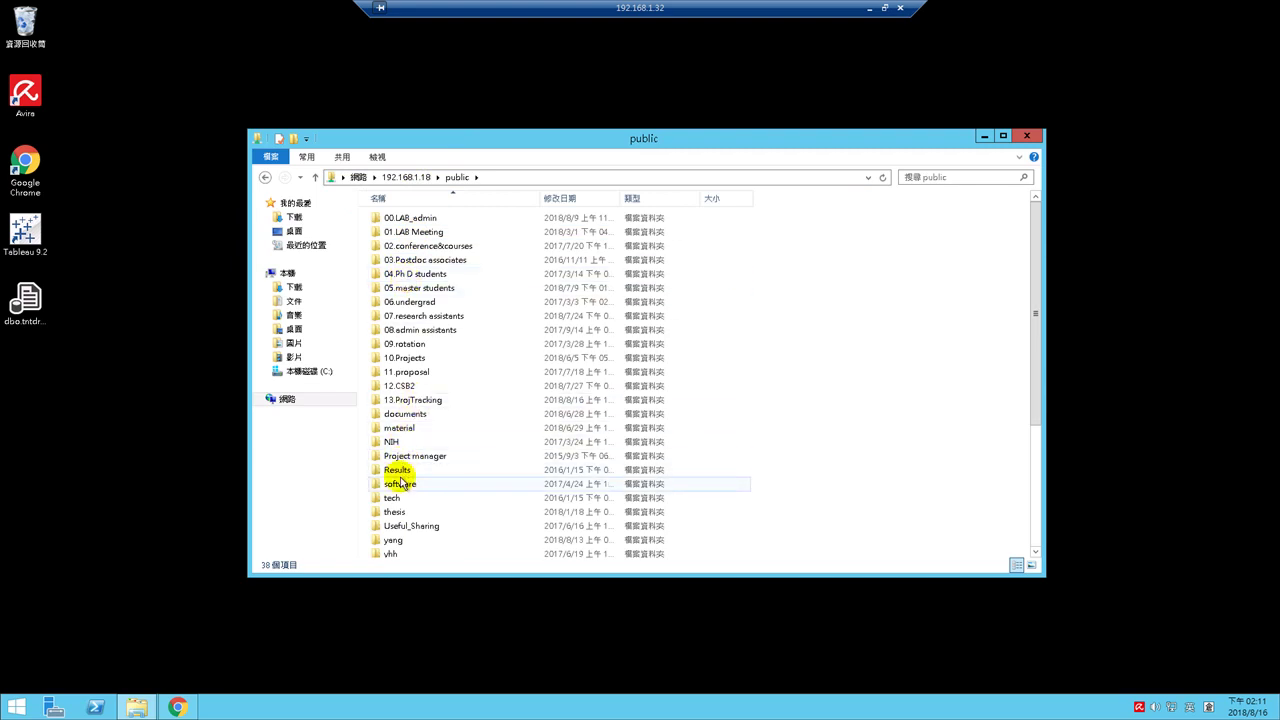
# Open the folder 中草藥相關資料庫 inside yang, 2018 生技醫化及中草藥專利檢索系統
pyautogui.doubleClick(393, 540)
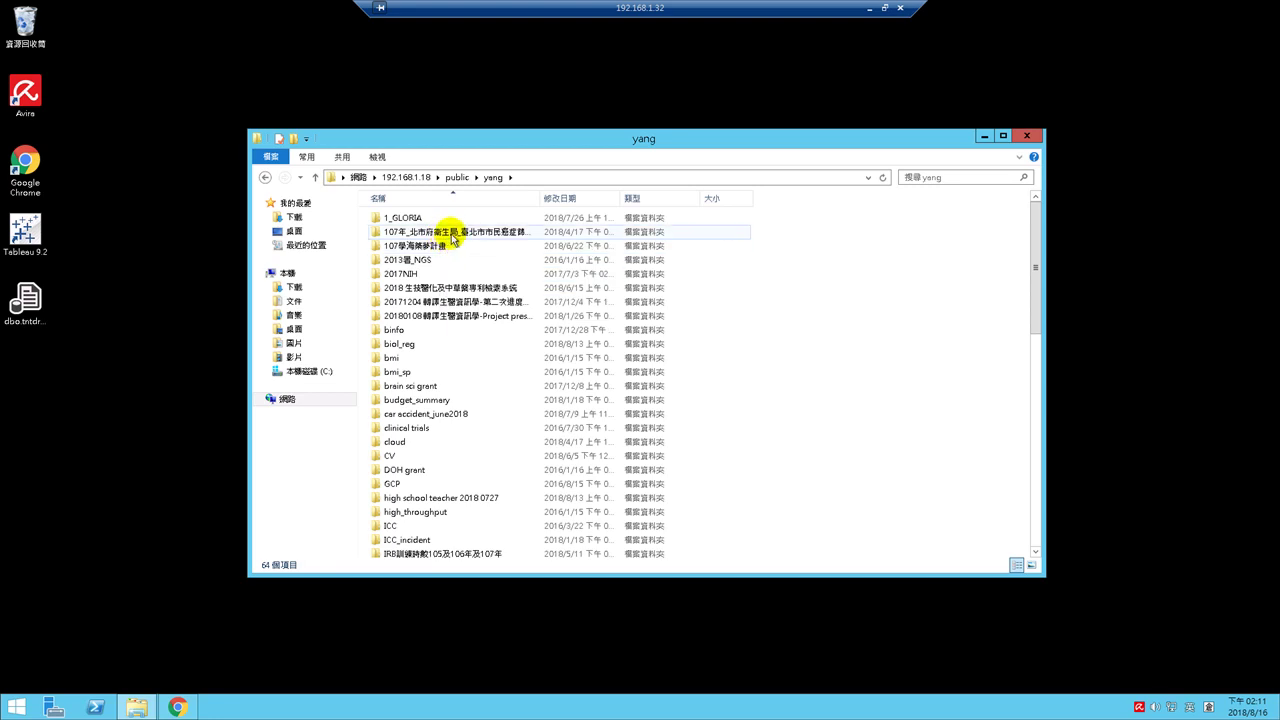
pyautogui.doubleClick(437, 288)
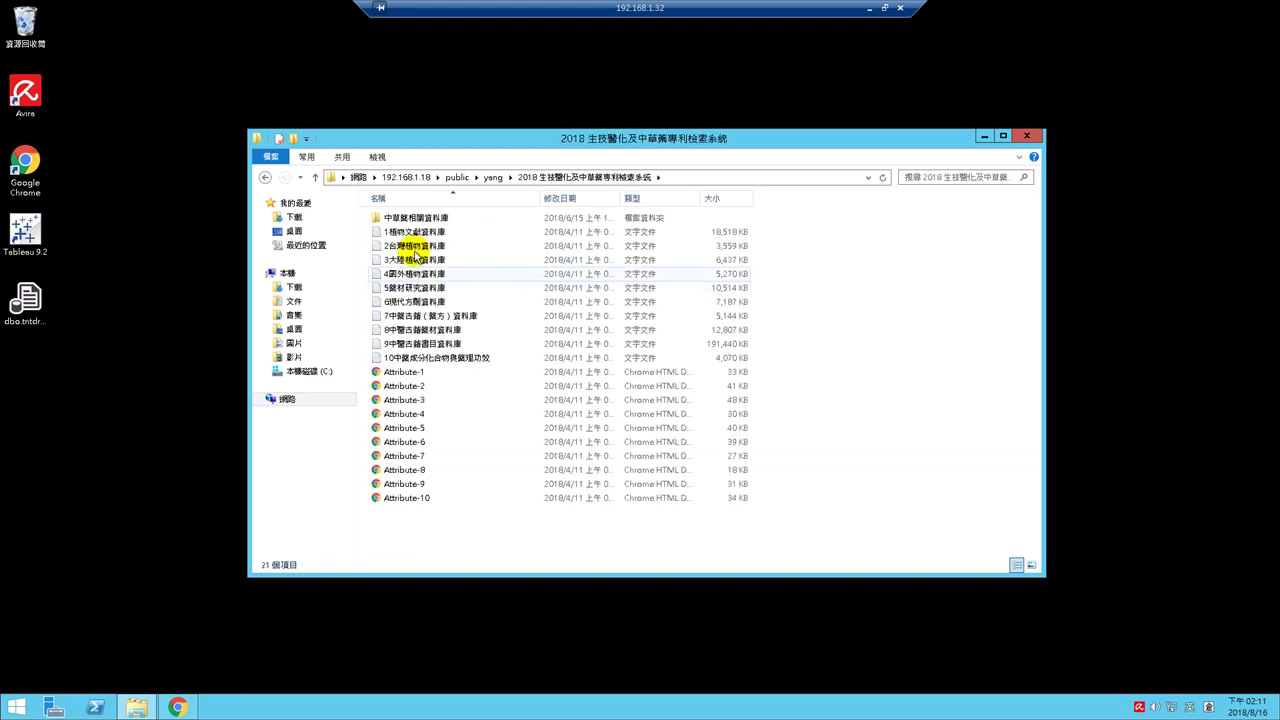
pyautogui.doubleClick(403, 220)
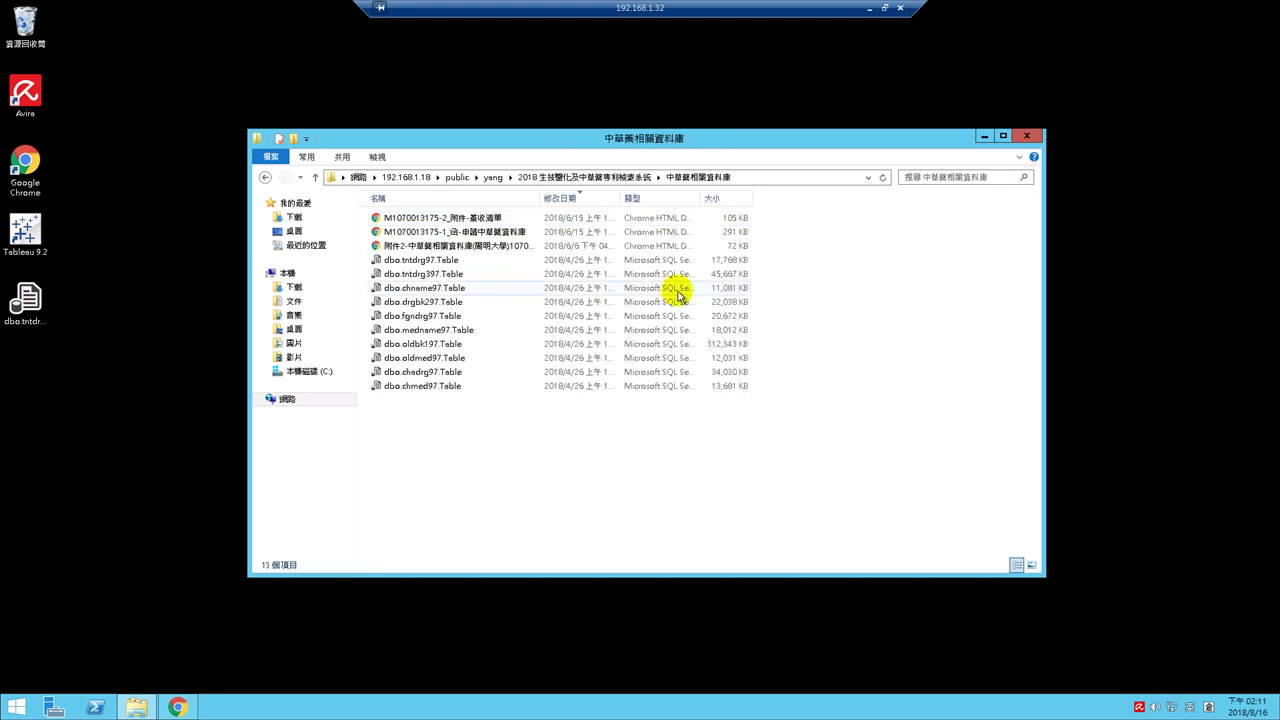
# Copy dbo.chname97.Table to the remote server's desktop and place its icon directly below dbo.tntdrg97.Table
pyautogui.click(422, 287)
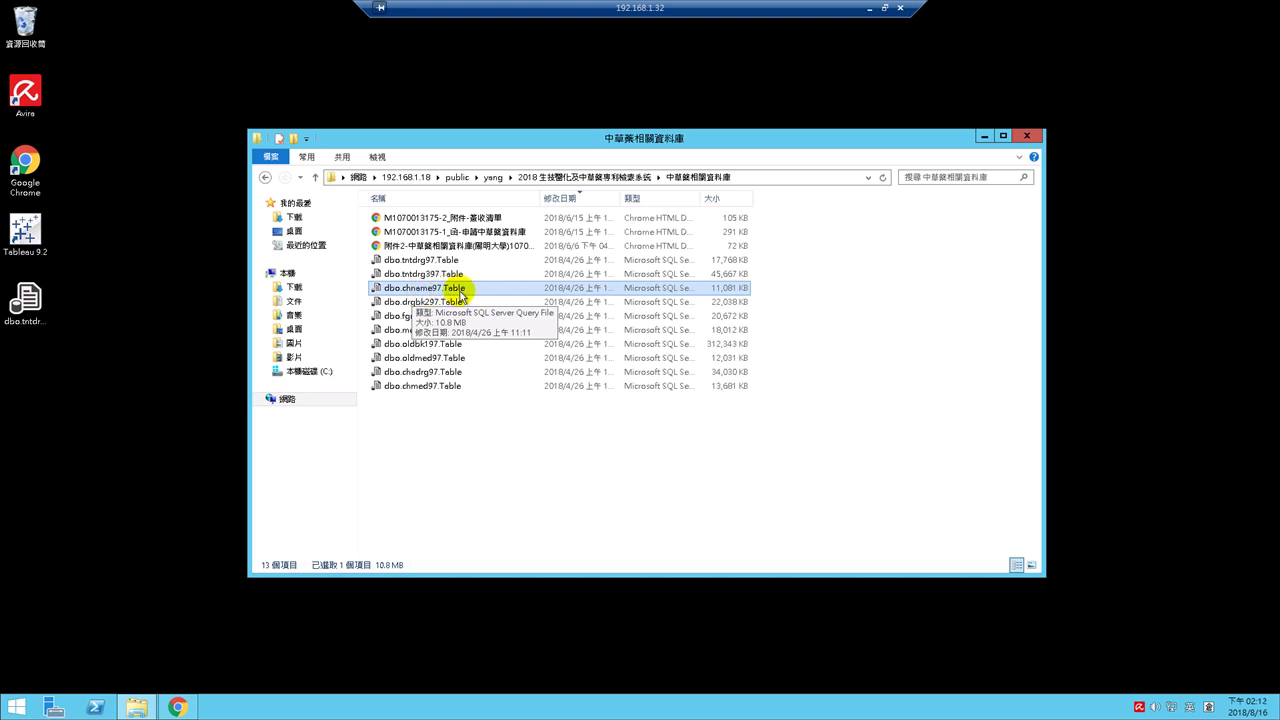
pyautogui.rightClick(460, 290)
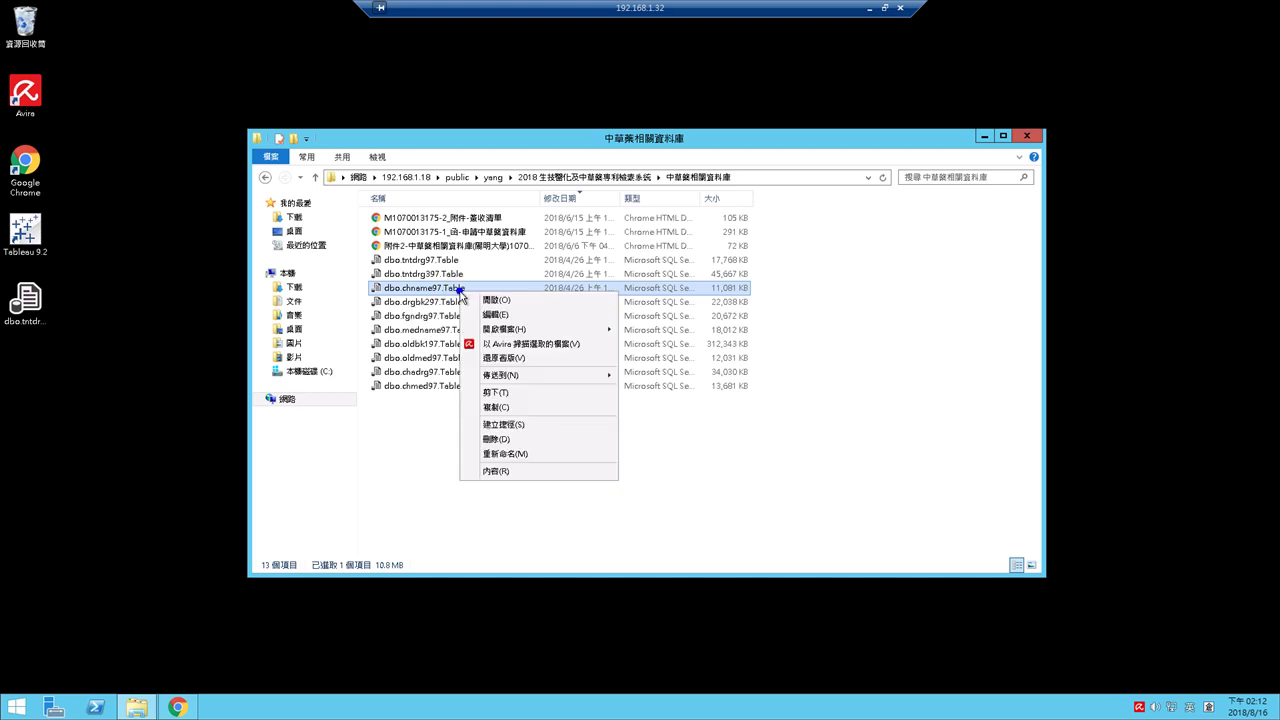
pyautogui.click(497, 408)
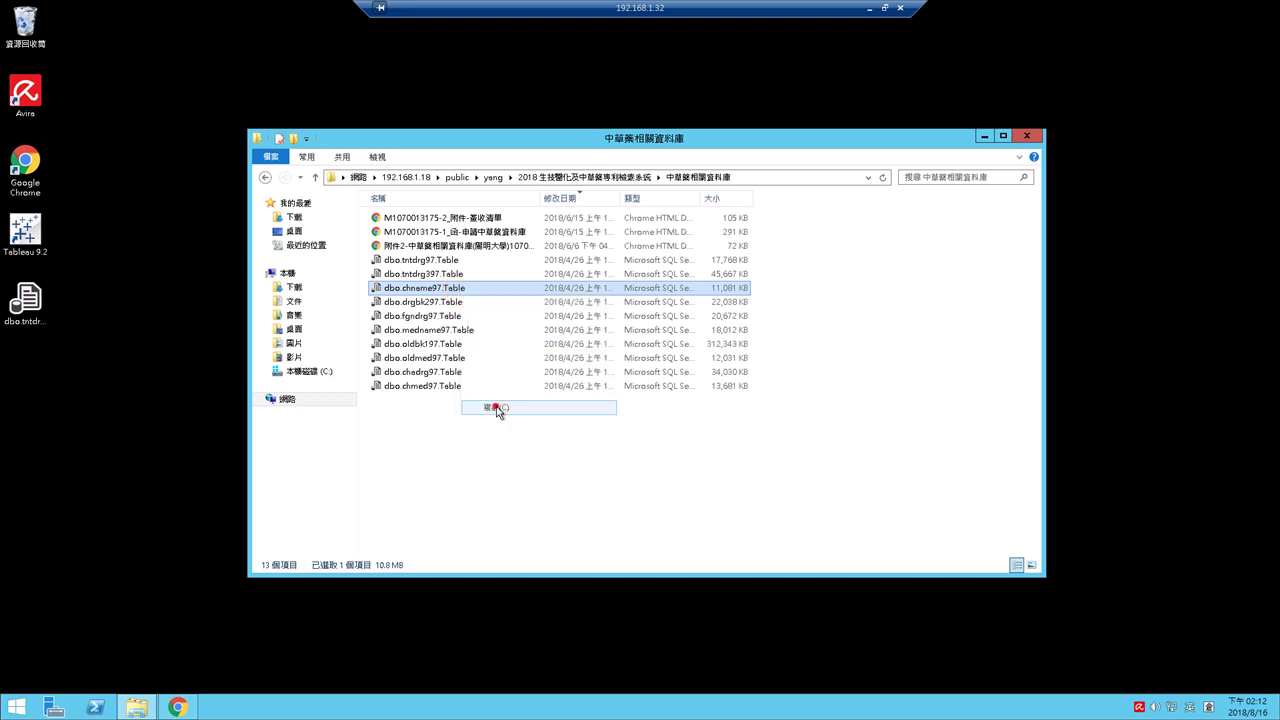
pyautogui.click(97, 428)
pyautogui.rightClick(97, 428)
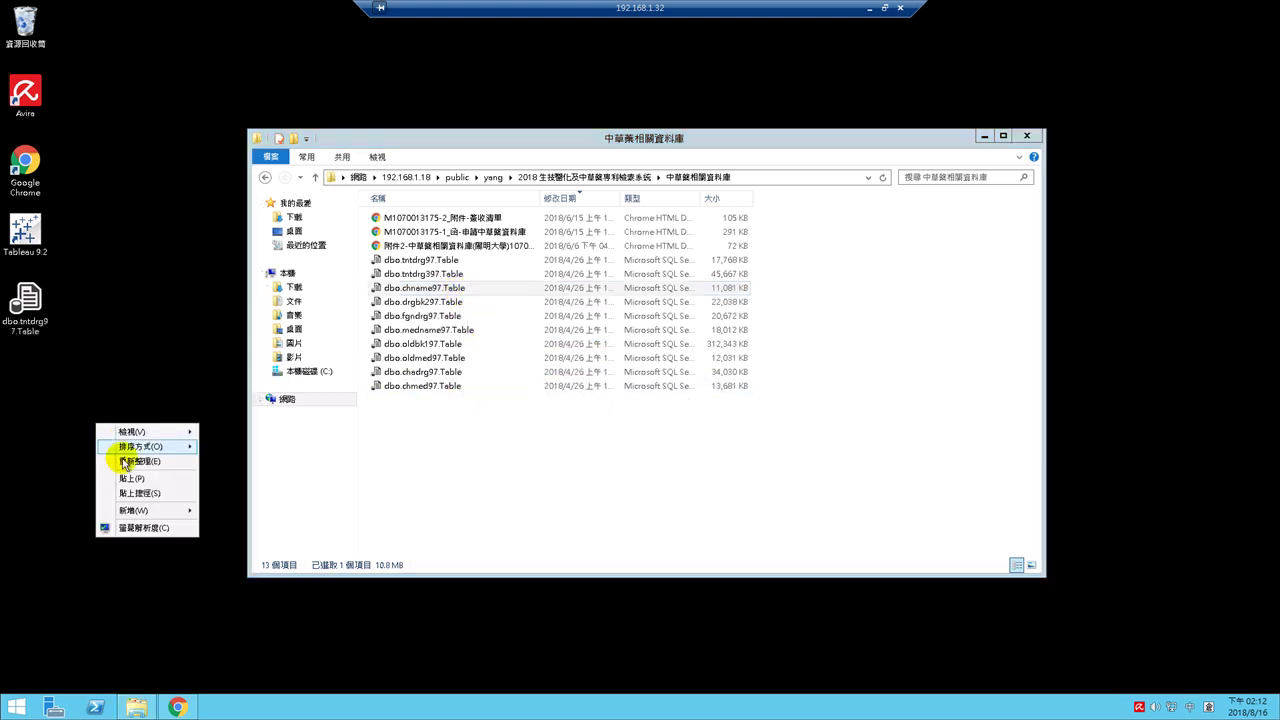
pyautogui.click(118, 479)
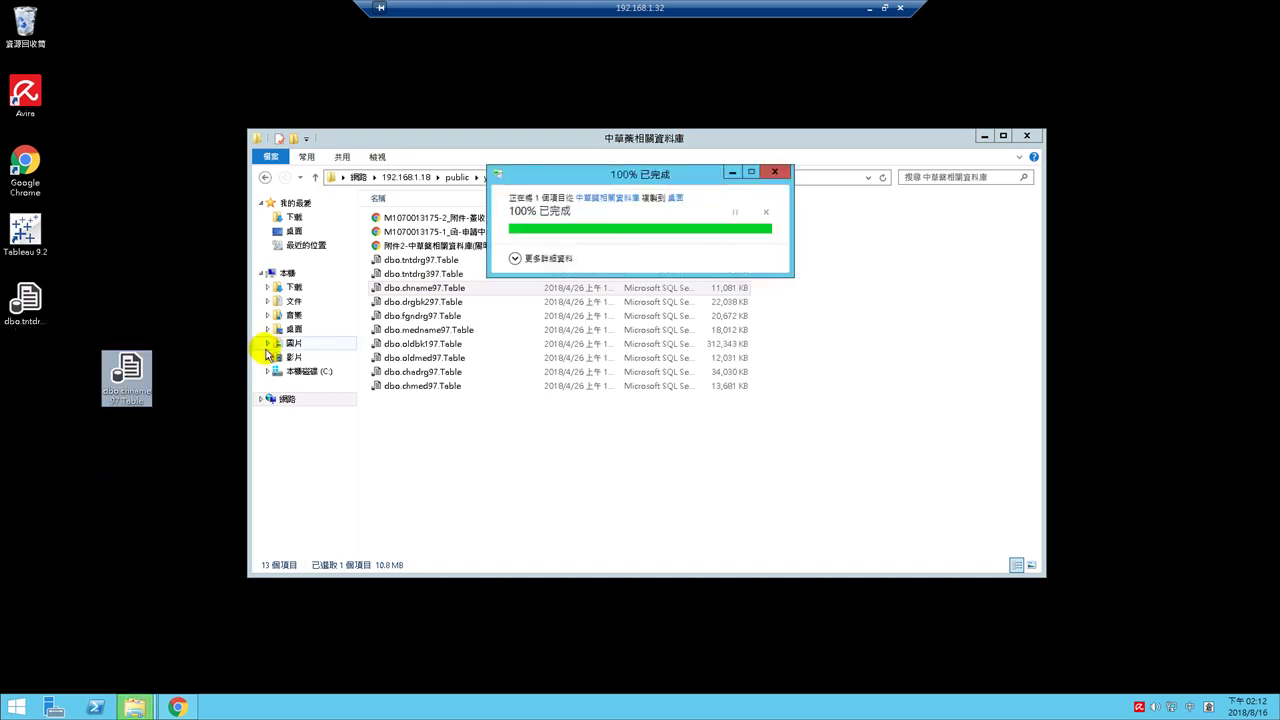
pyautogui.click(1031, 139)
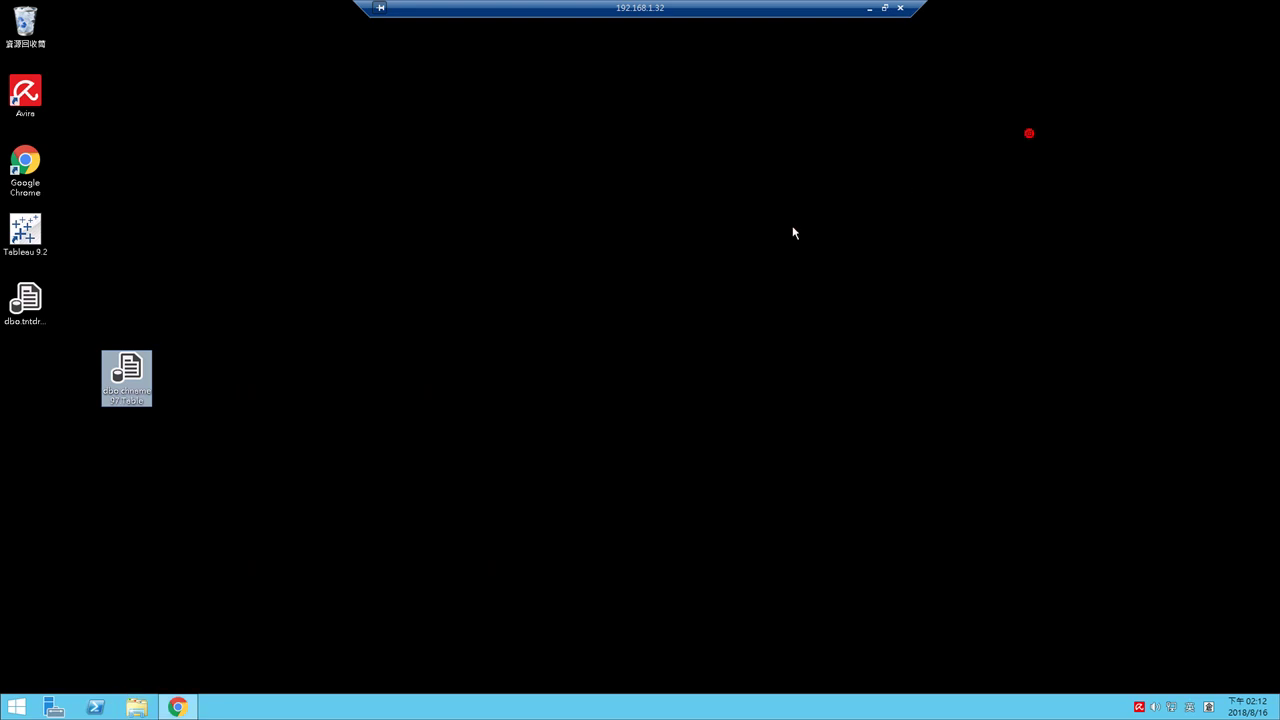
pyautogui.moveTo(125, 378); pyautogui.dragTo(30, 381)
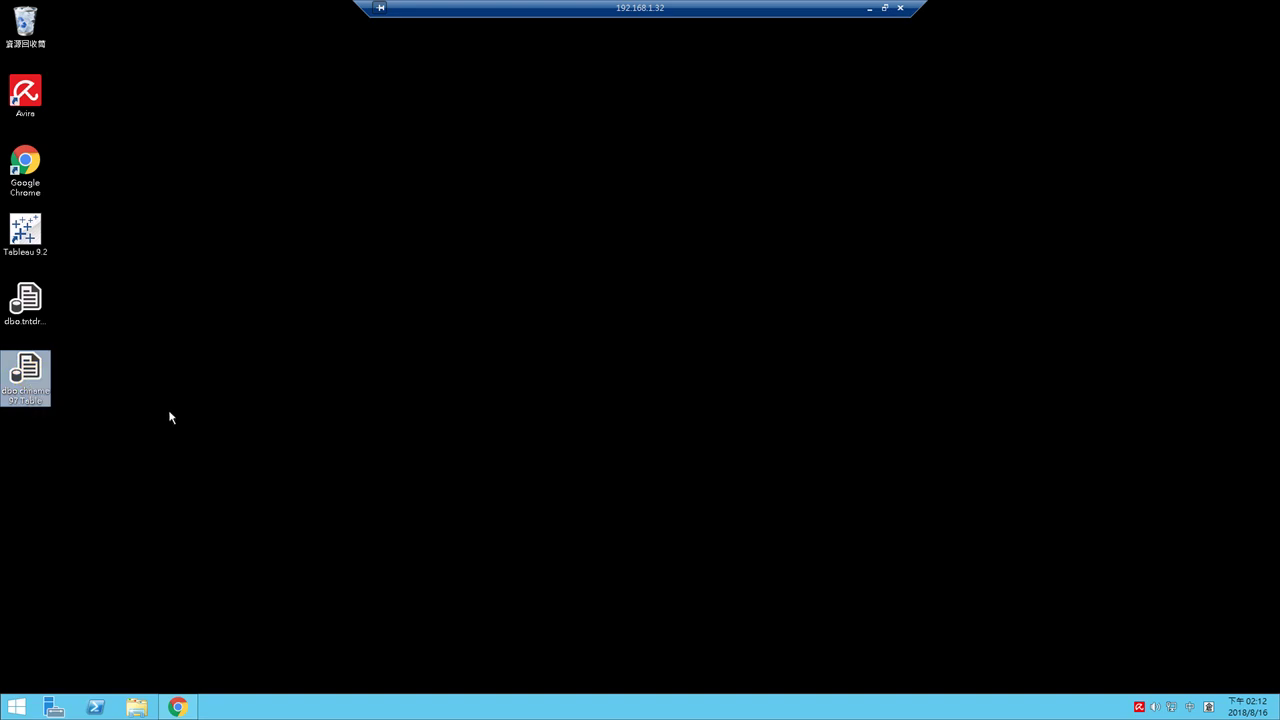
# Launch Microsoft SQL Server Management Studio from the remote server's installed applications
pyautogui.click(22, 706)
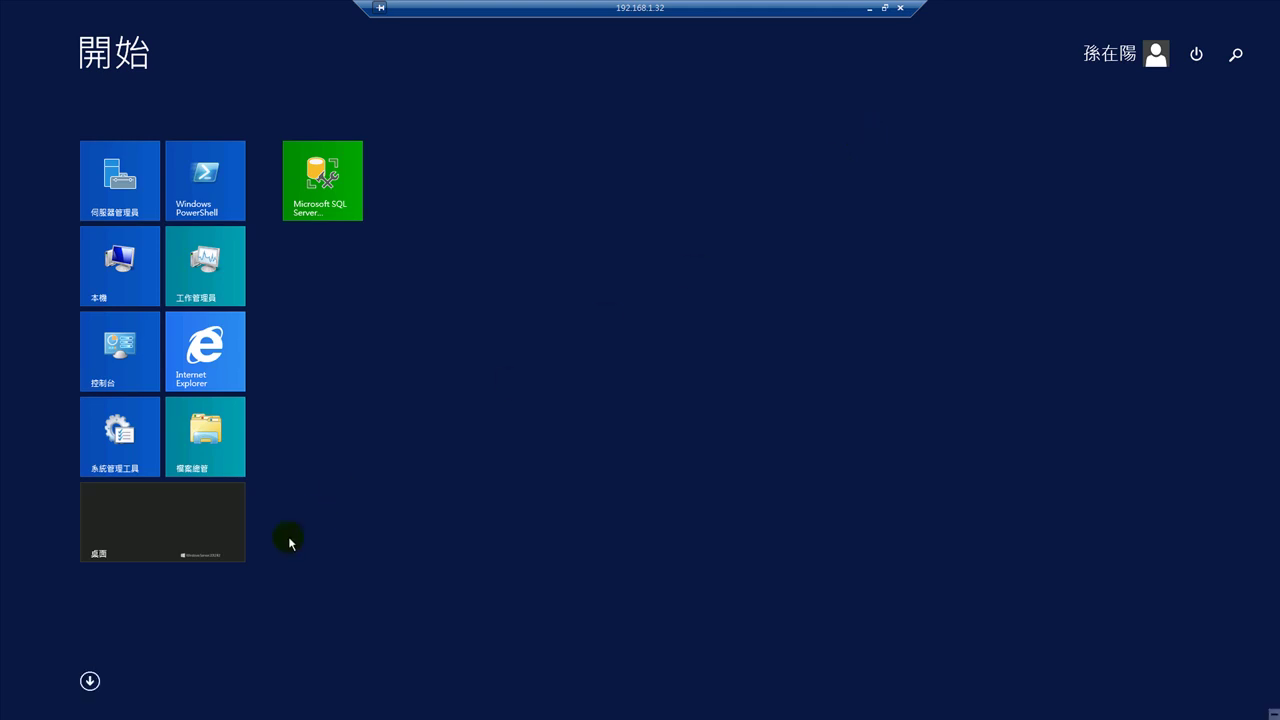
pyautogui.click(91, 681)
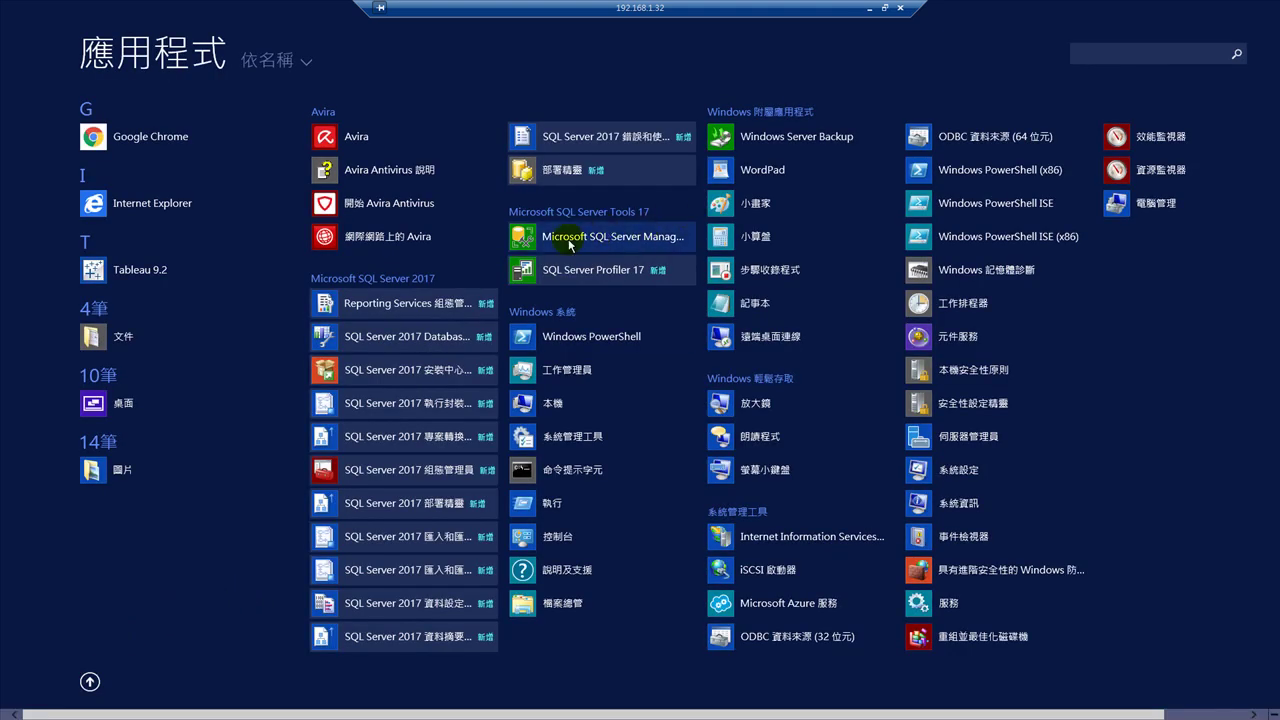
pyautogui.click(645, 240)
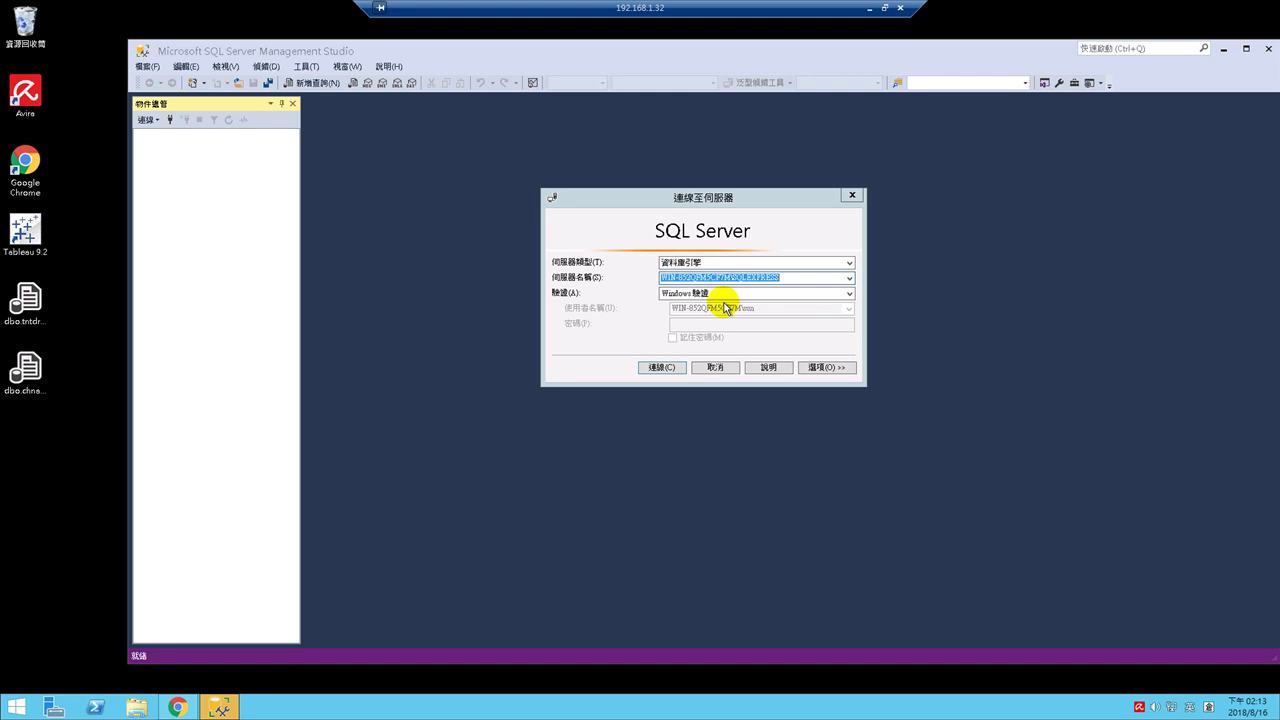
# Review the authentication options, keep Windows authentication (Windows 驗證), and connect to the SQLEXPRESS database engine
pyautogui.click(686, 292)
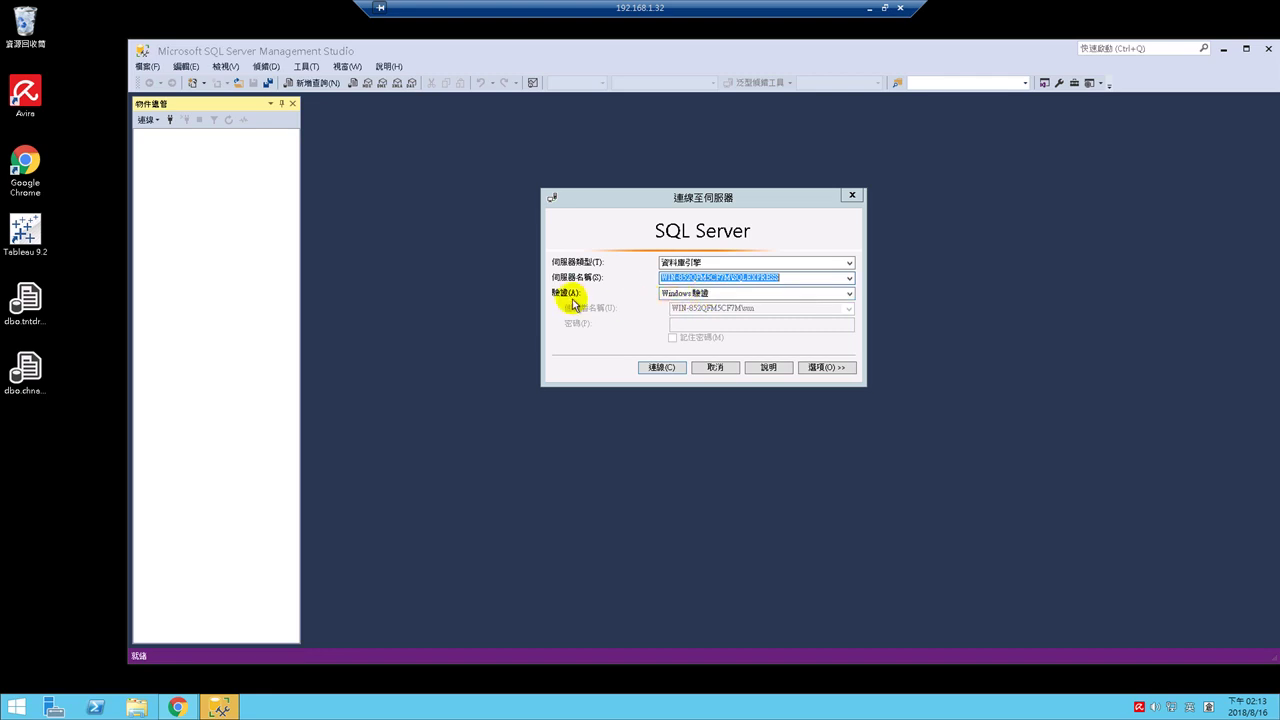
pyautogui.click(717, 294)
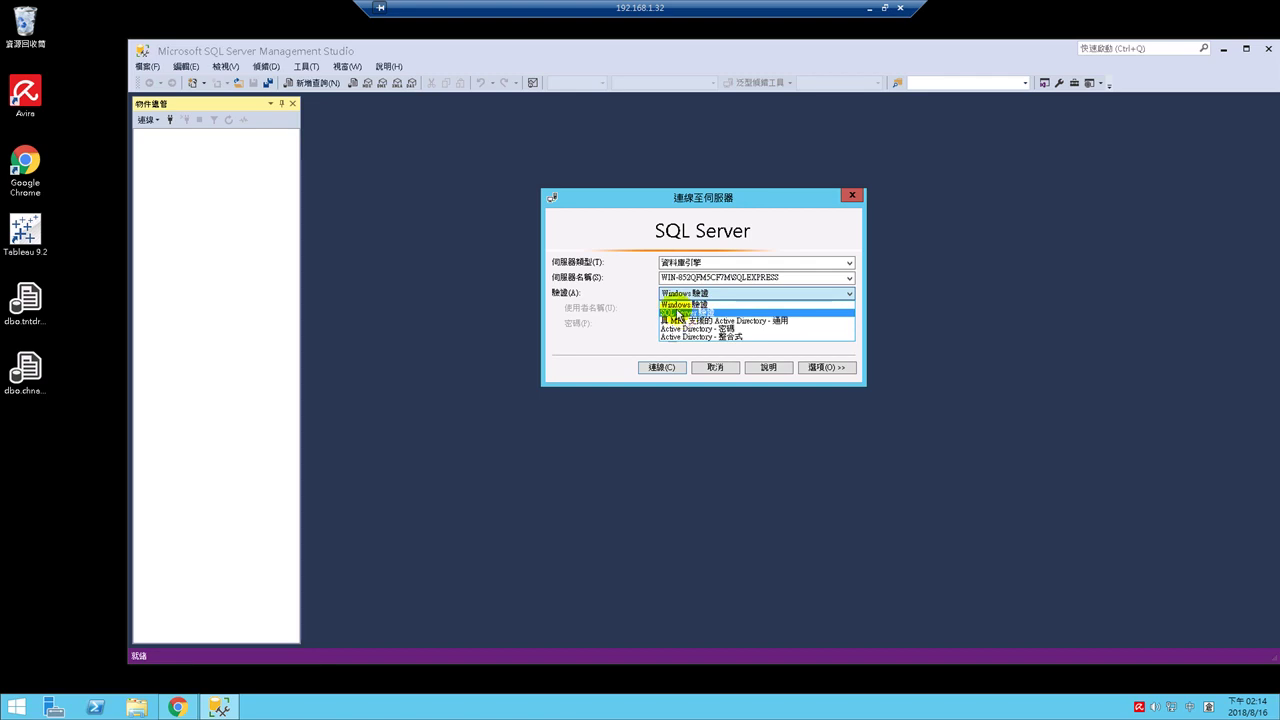
pyautogui.click(676, 294)
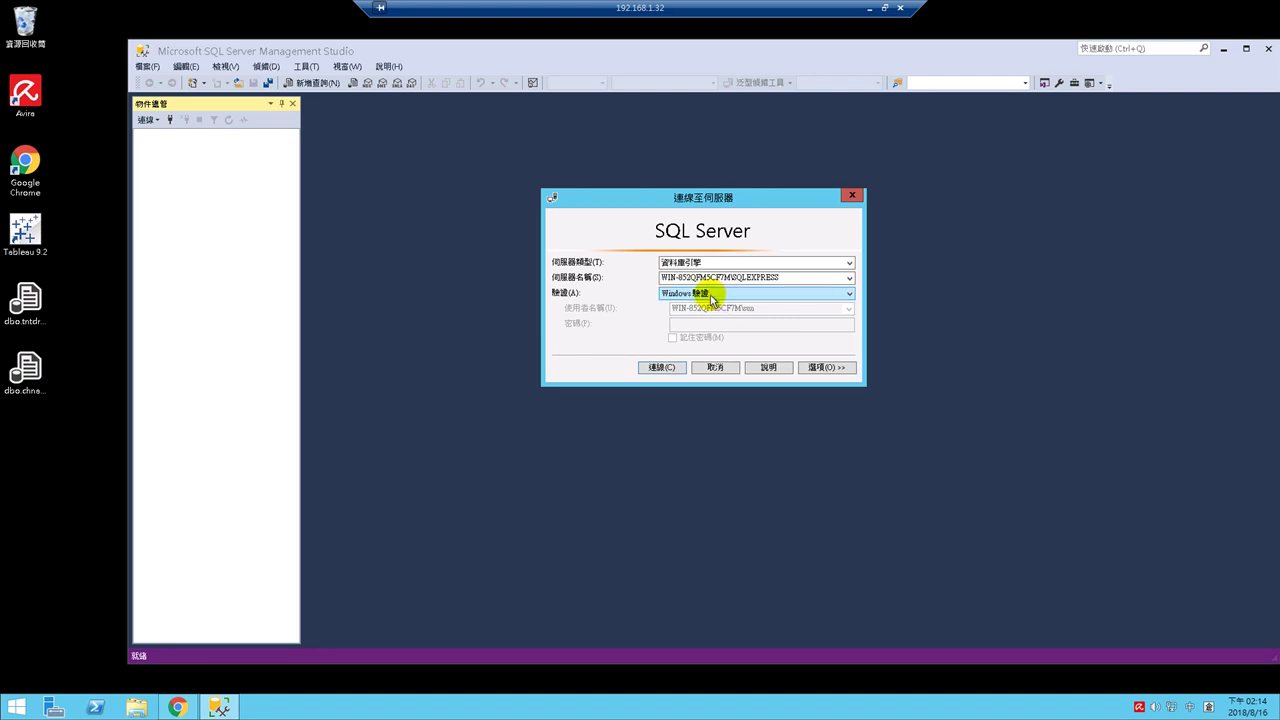
pyautogui.click(706, 294)
pyautogui.click(694, 300)
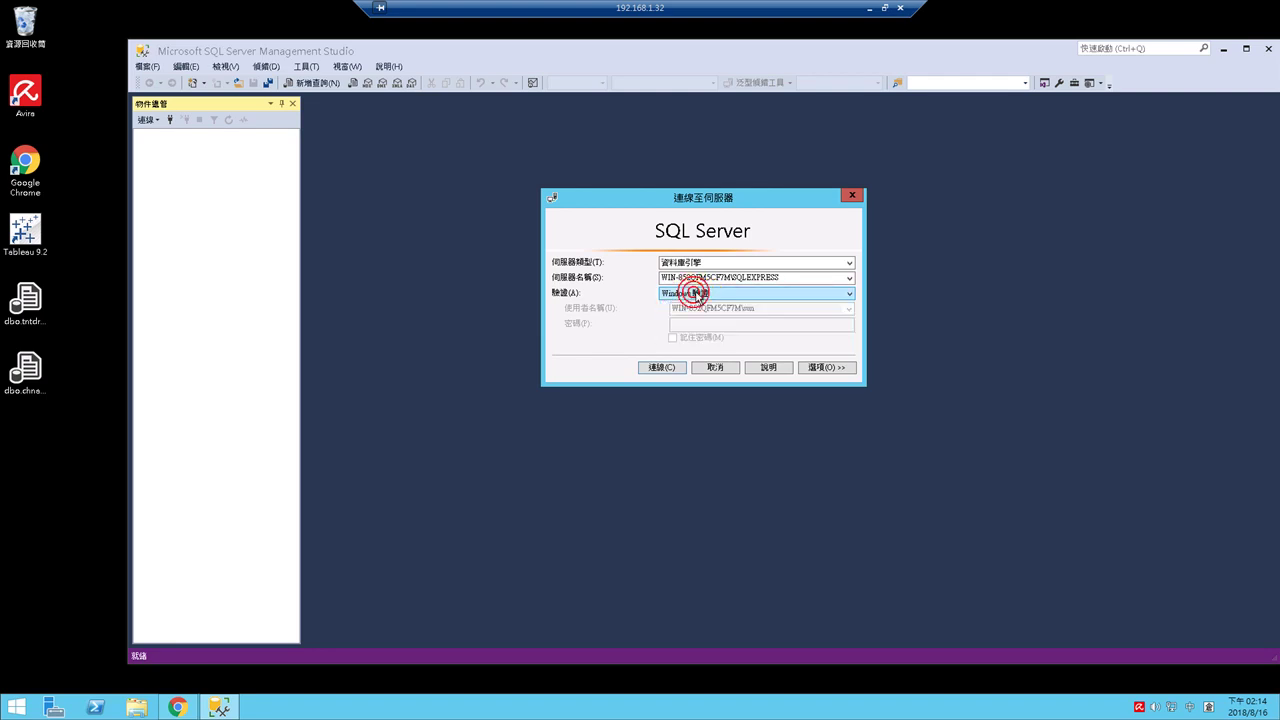
pyautogui.click(660, 368)
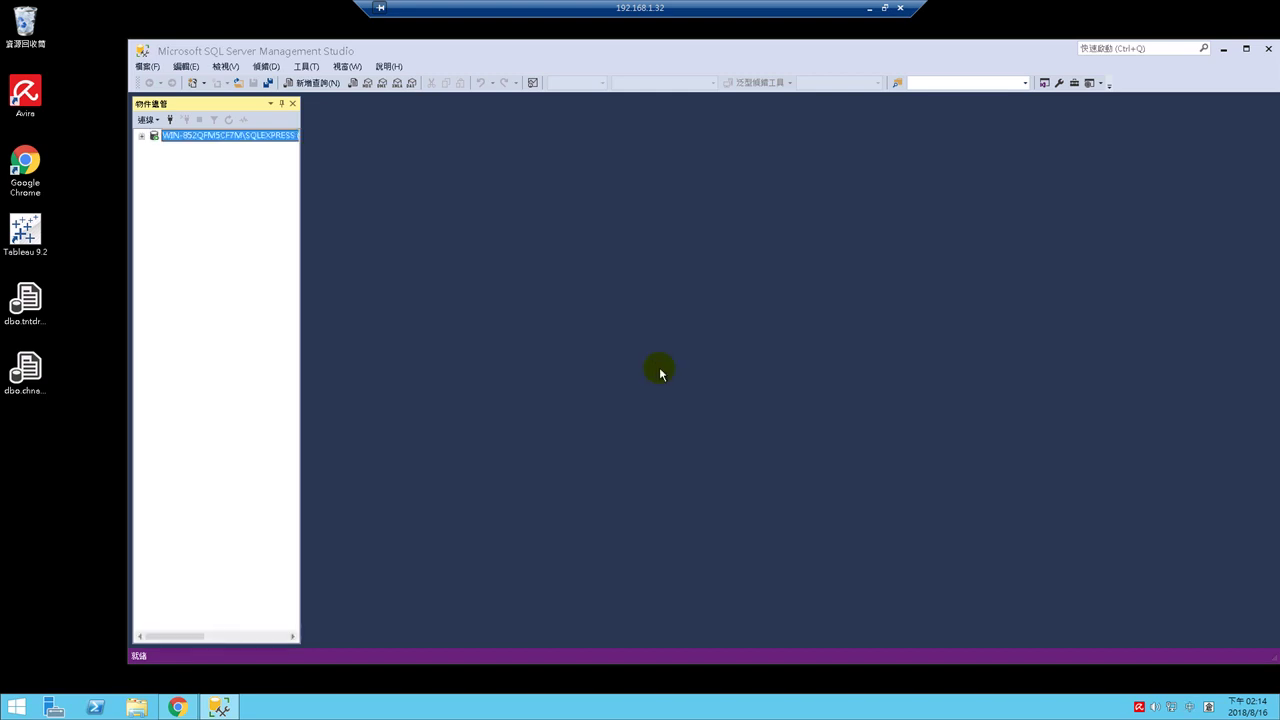